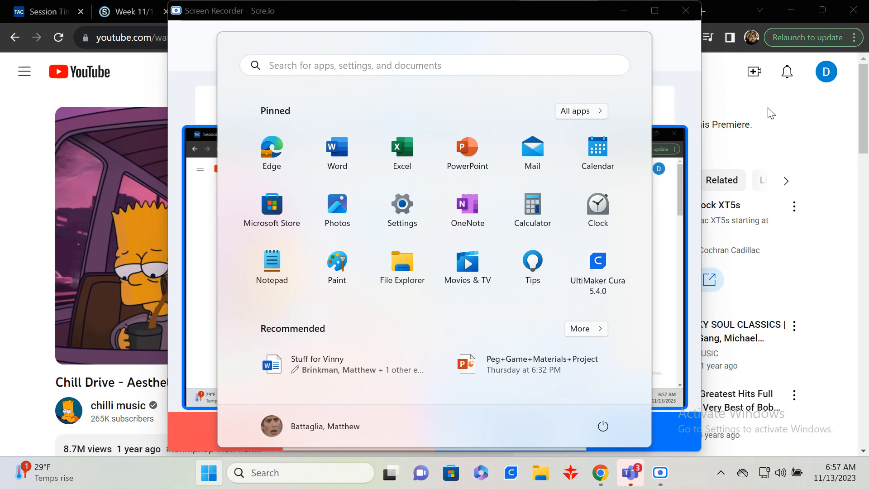
Step: Open Company Portal, search its apps for "ulti" and view the UltiMaker Cura app page
left_click(581, 111)
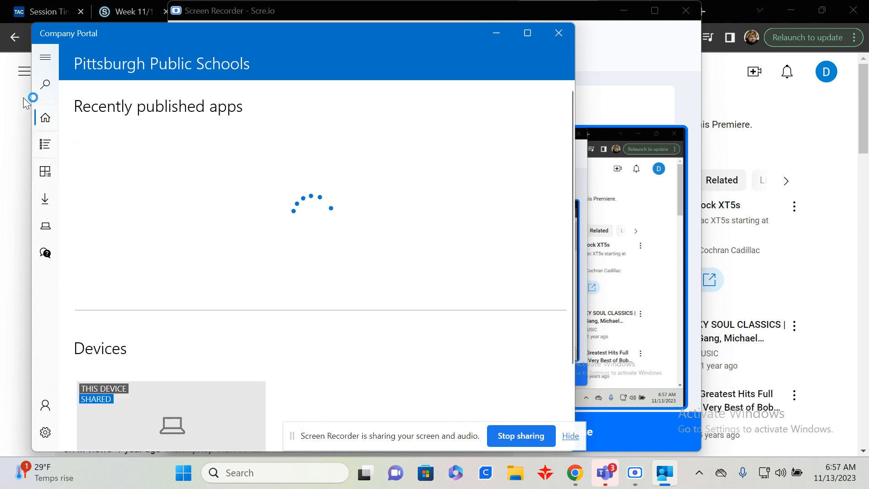
left_click(45, 84)
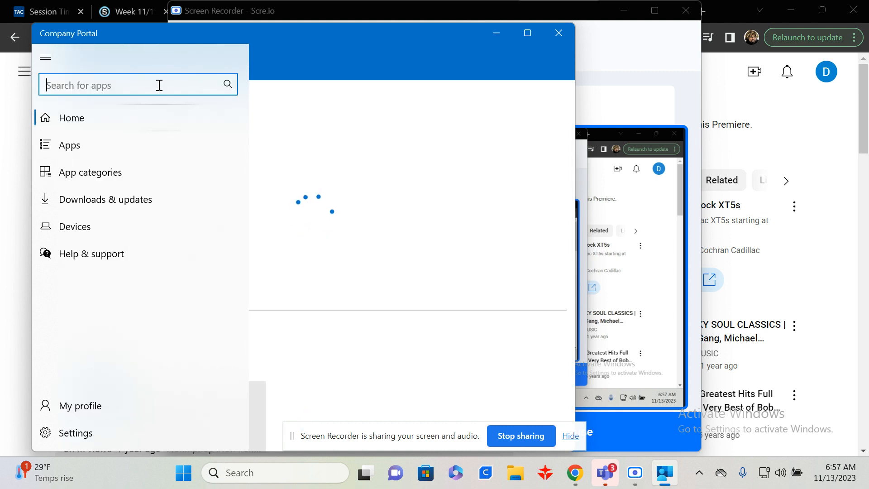
type("ulti")
key("Return")
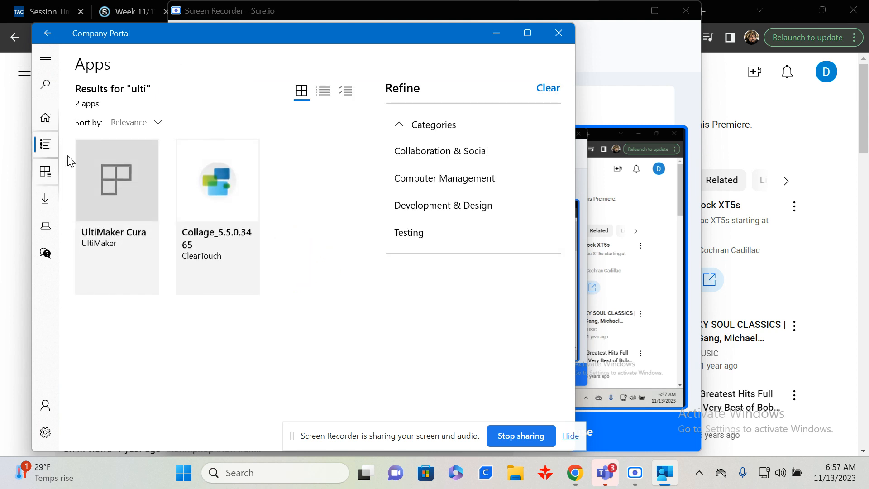
left_click(113, 227)
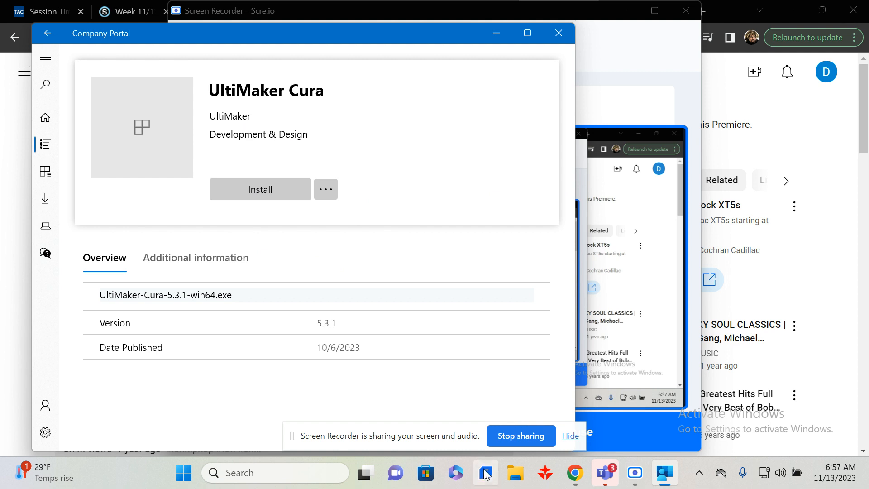
Step: Close Company Portal, minimize the browser and screen recorder windows, and launch UltiMaker Cura
left_click(559, 40)
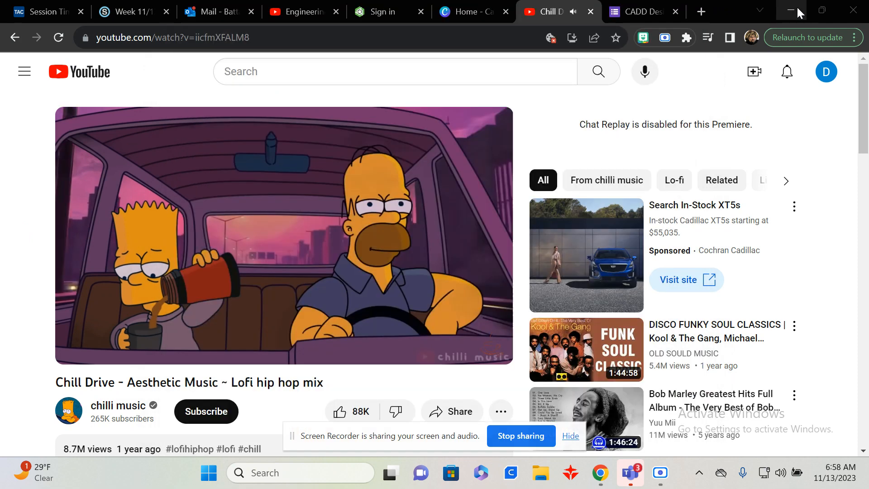
left_click(793, 9)
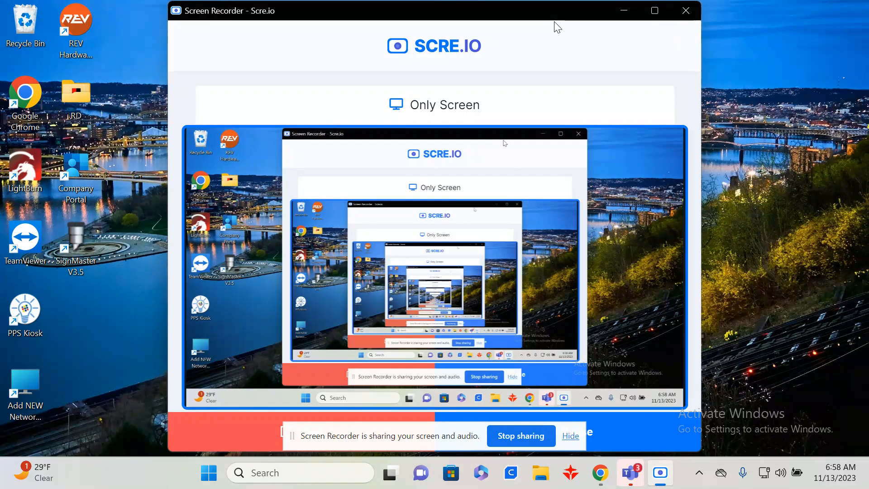
left_click(620, 6)
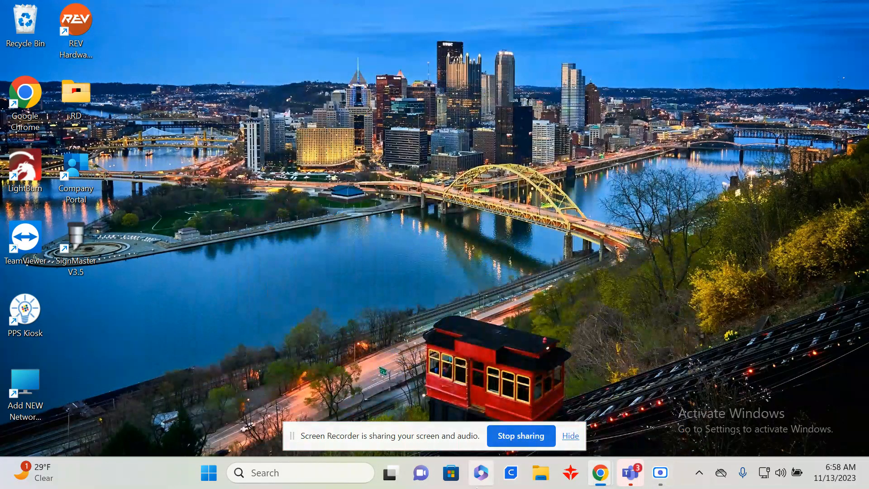
left_click(511, 474)
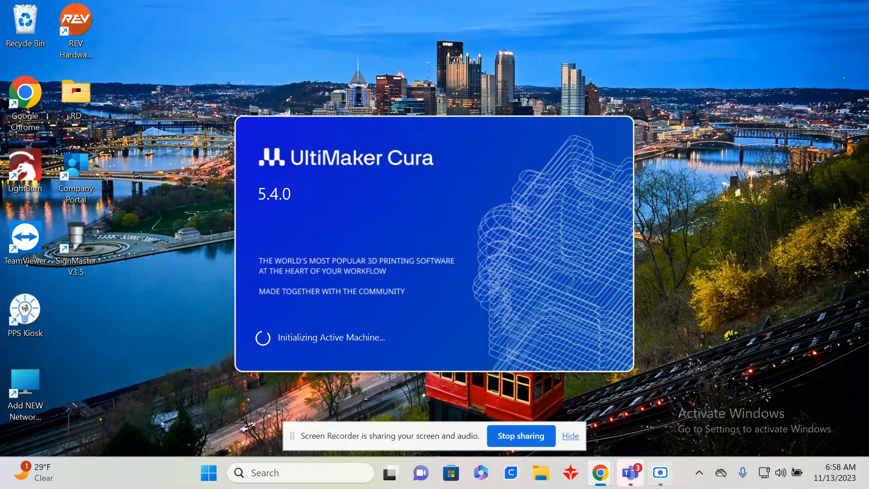
mouse_move(660, 473)
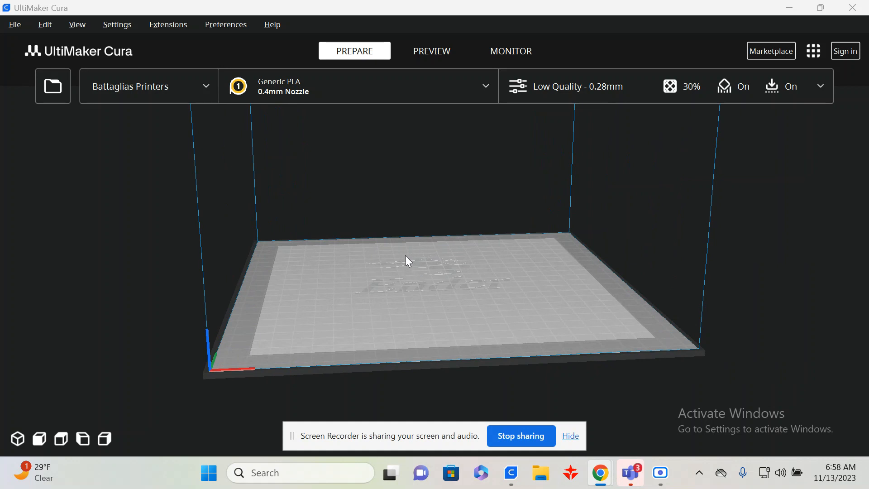
scroll(406, 258, "up", 5)
right_click_drag(464, 262, 436, 284)
middle_click_drag(436, 284, 420, 224)
scroll(421, 229, "down", 2)
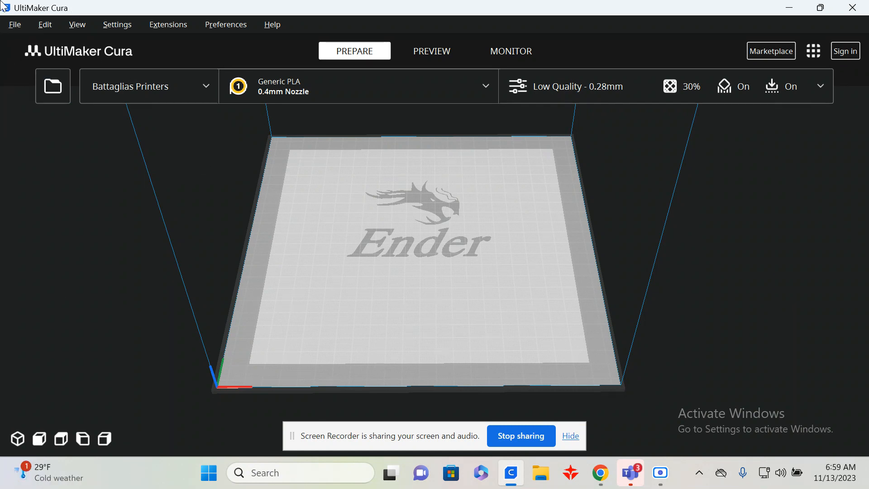
Step: Start adding a new printer and bring up the list of non-networked, non-UltiMaker printers
left_click(10, 25)
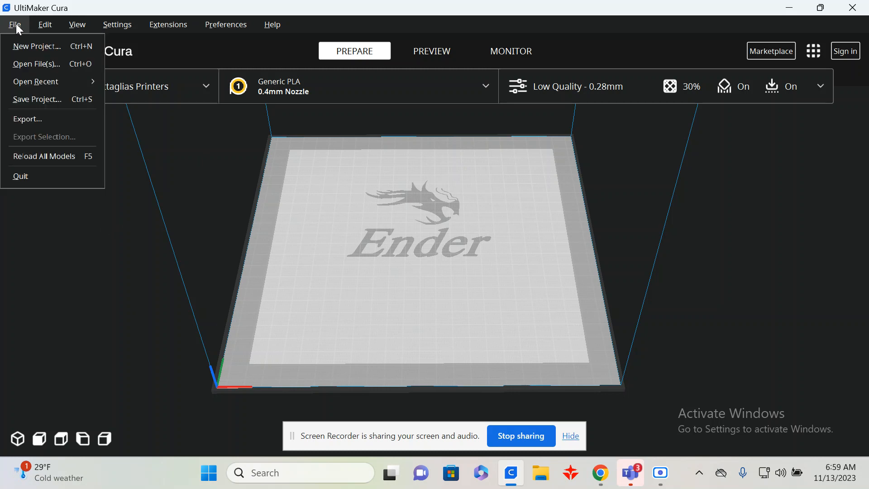
mouse_move(43, 28)
mouse_move(120, 24)
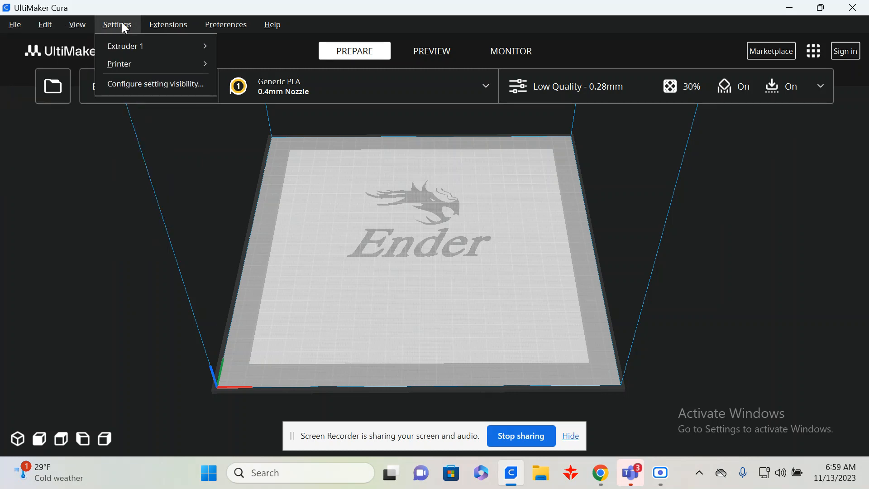
mouse_move(134, 66)
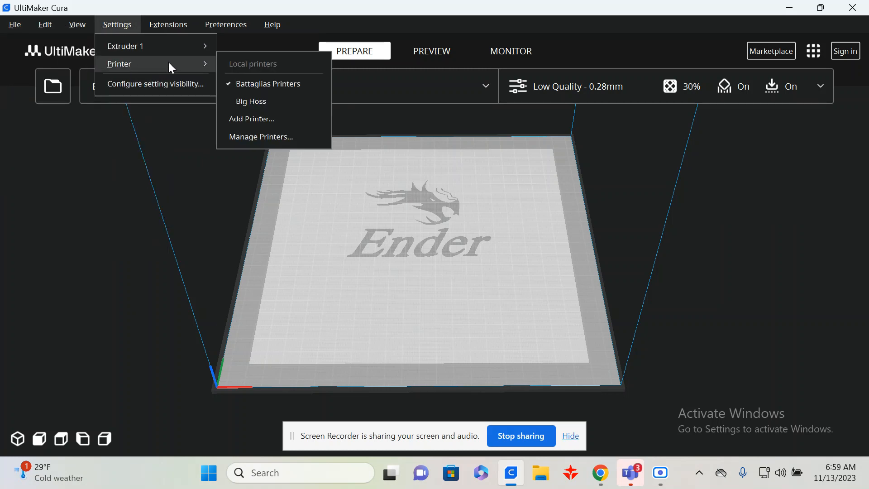
left_click(249, 118)
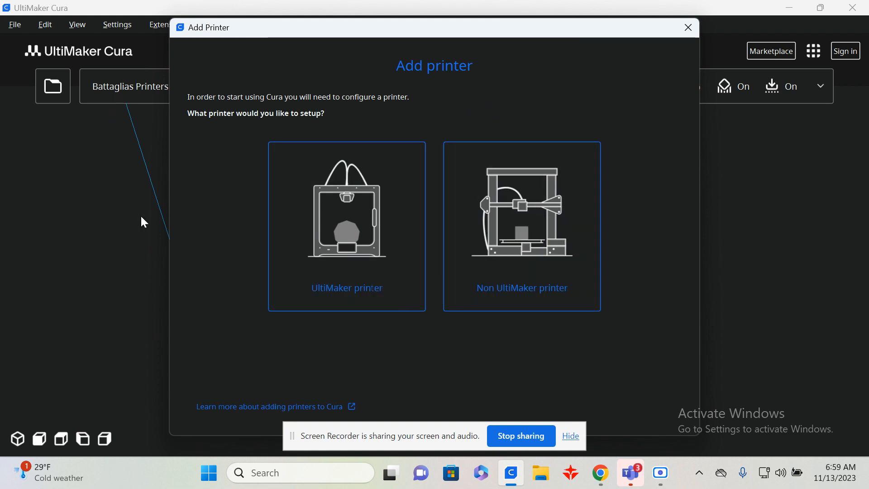
left_click(535, 241)
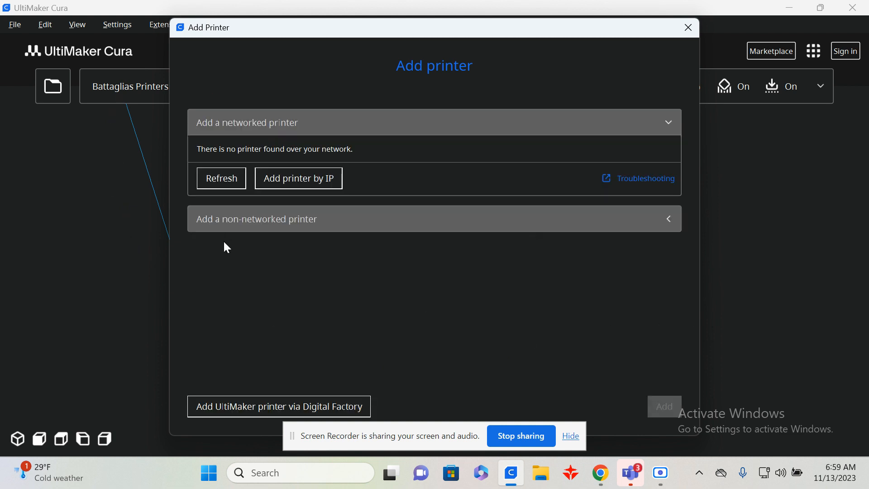
left_click(289, 223)
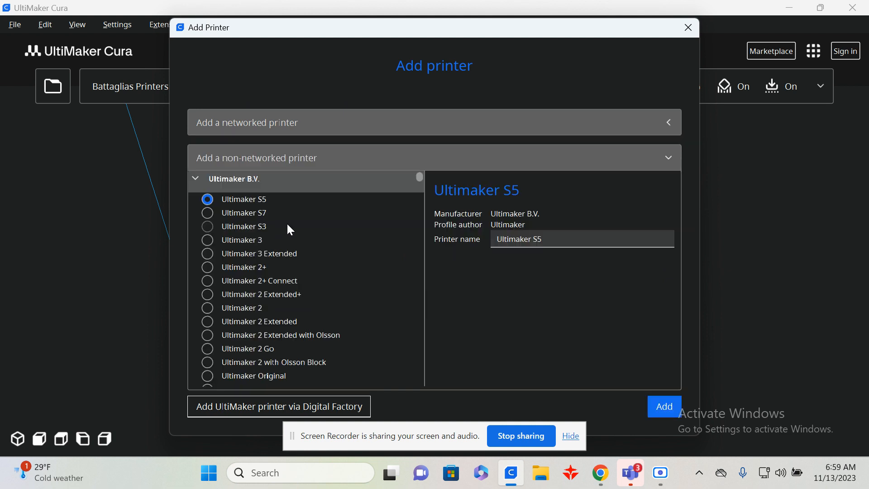
Step: Choose the Creality Ender-3 Pro from the Creality3D models and add it under its default printer name
scroll(261, 214, "down", 10)
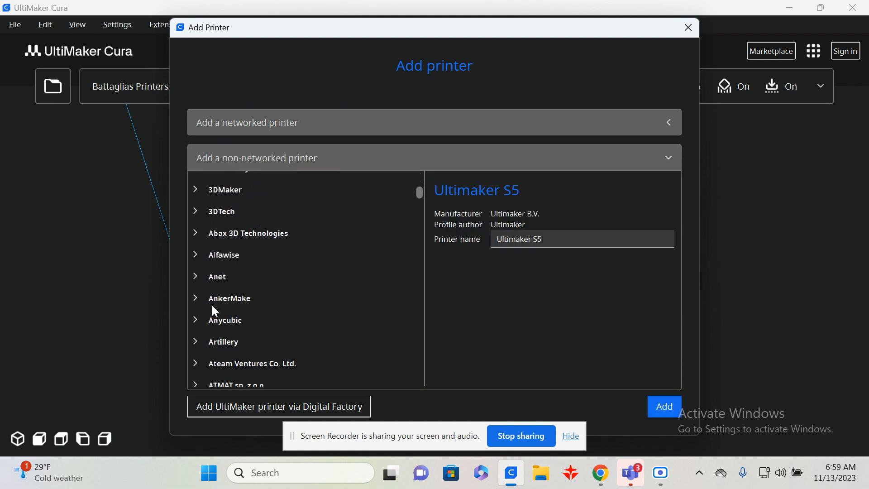
scroll(213, 299, "down", 7)
scroll(206, 271, "down", 3)
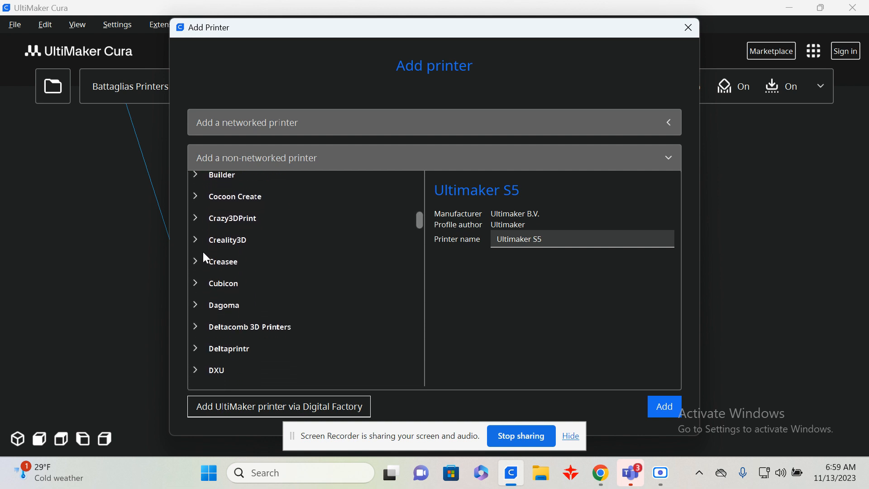
left_click(195, 240)
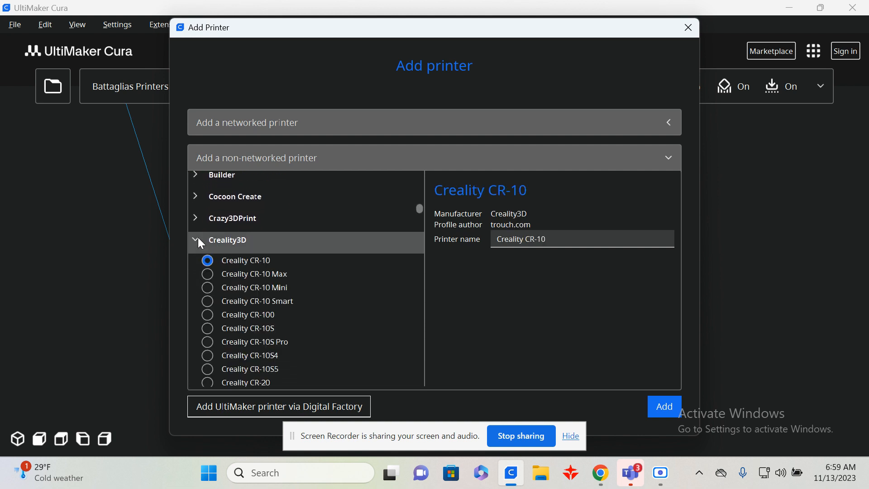
scroll(254, 236, "down", 2)
scroll(268, 240, "down", 4)
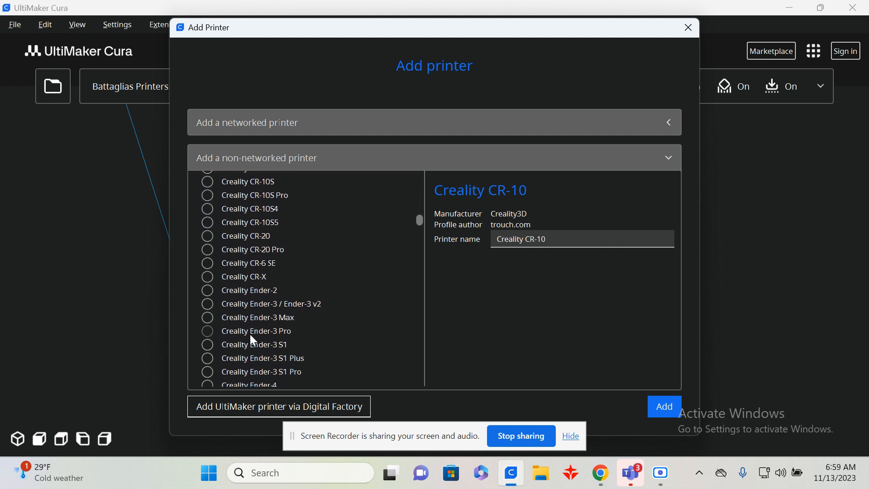
left_click(213, 332)
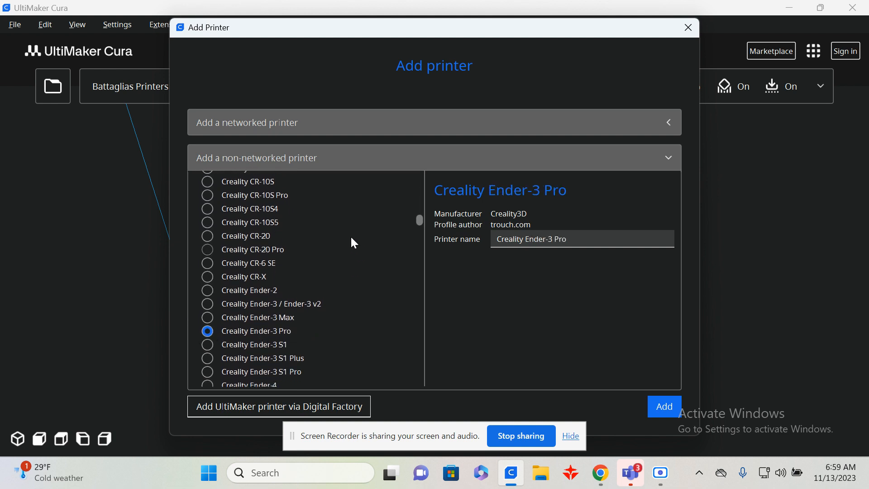
left_click_drag(575, 239, 485, 244)
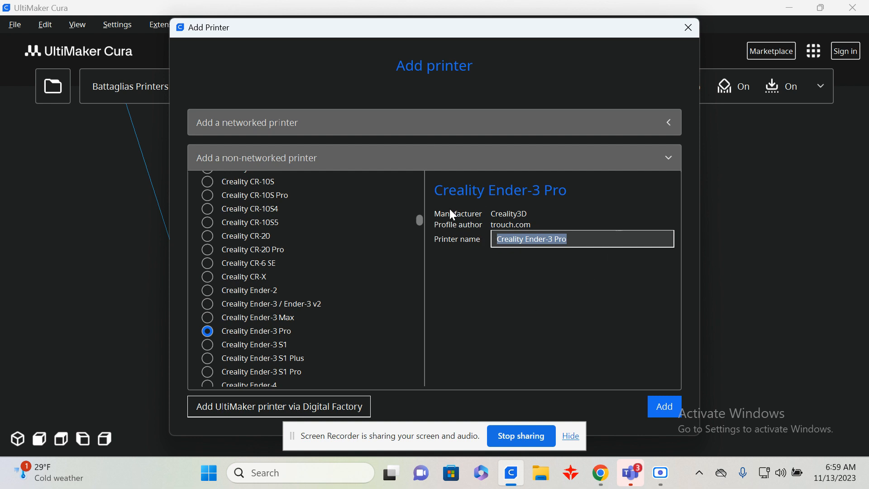
left_click(668, 409)
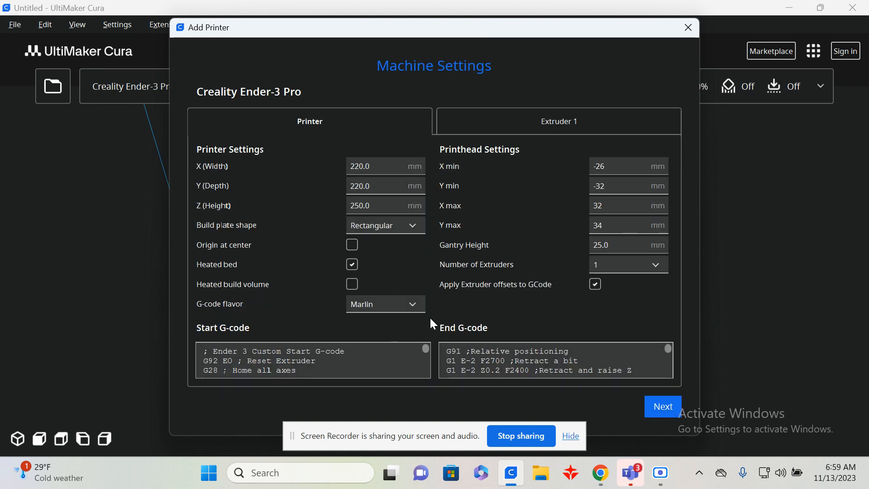
Step: Review the Ender-3 Pro's start and end G-code and accept its default machine settings
scroll(497, 359, "down", 5)
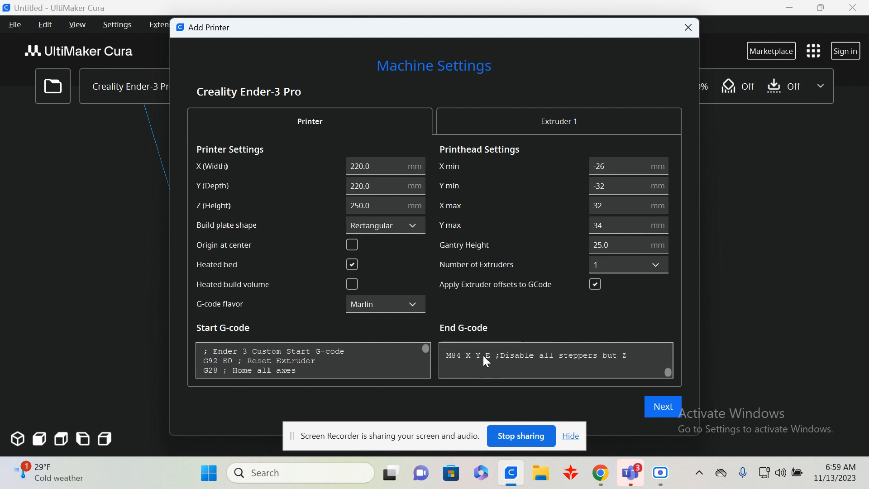
scroll(267, 359, "down", 5)
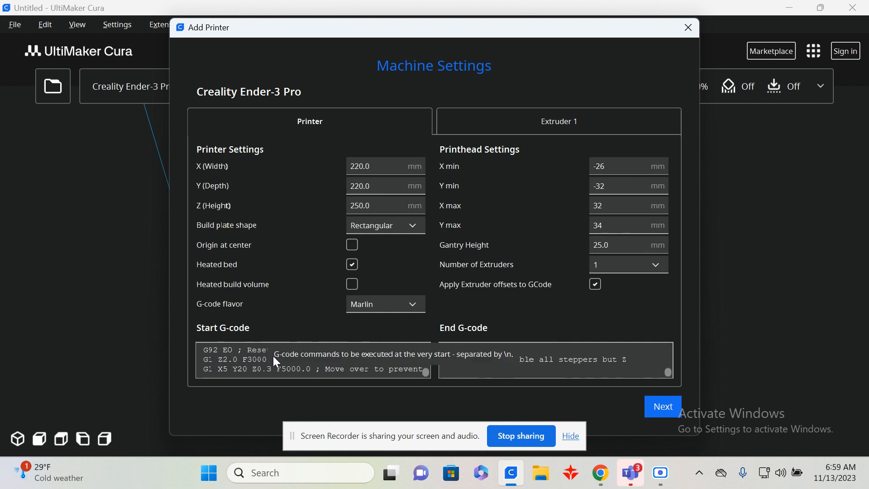
scroll(494, 367, "up", 5)
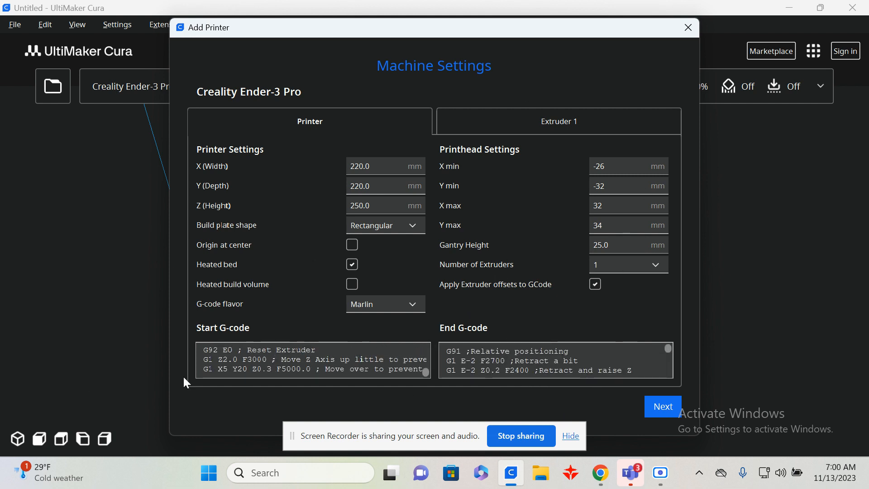
left_click(664, 407)
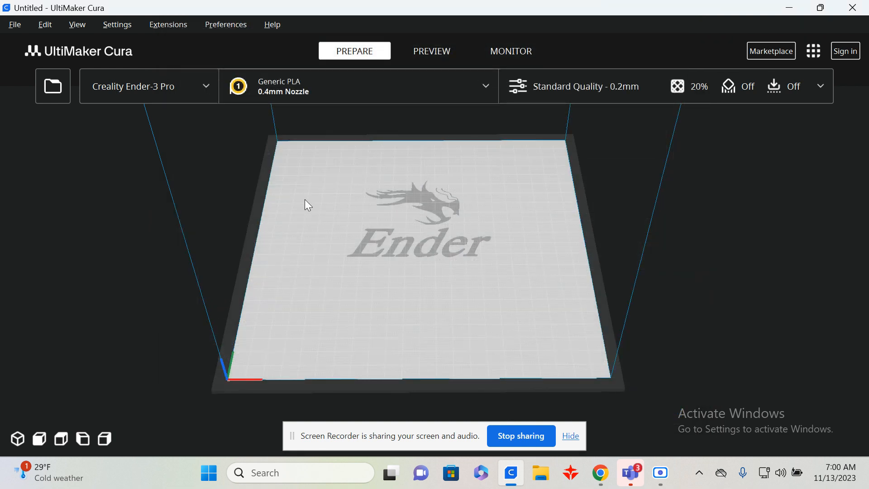
right_click_drag(391, 199, 334, 284)
scroll(378, 302, "down", 2)
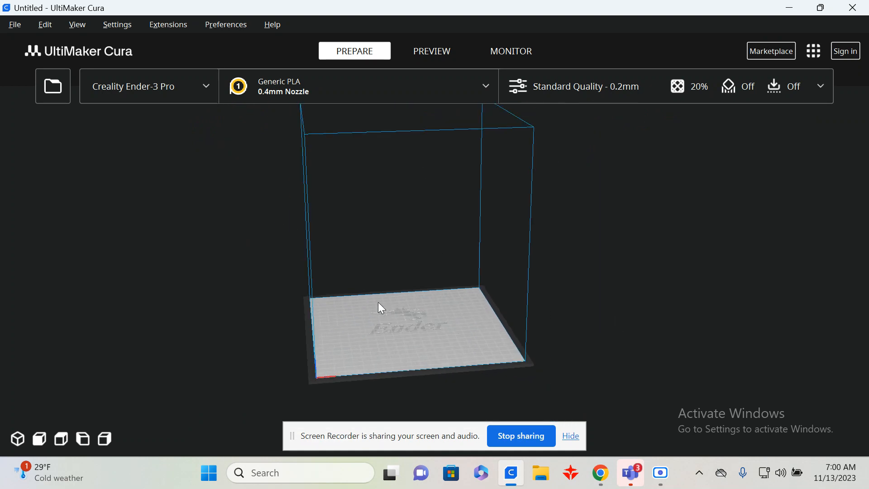
scroll(380, 304, "up", 5)
right_click_drag(391, 336, 392, 336)
middle_click_drag(391, 336, 444, 233)
middle_click_drag(413, 282, 410, 261)
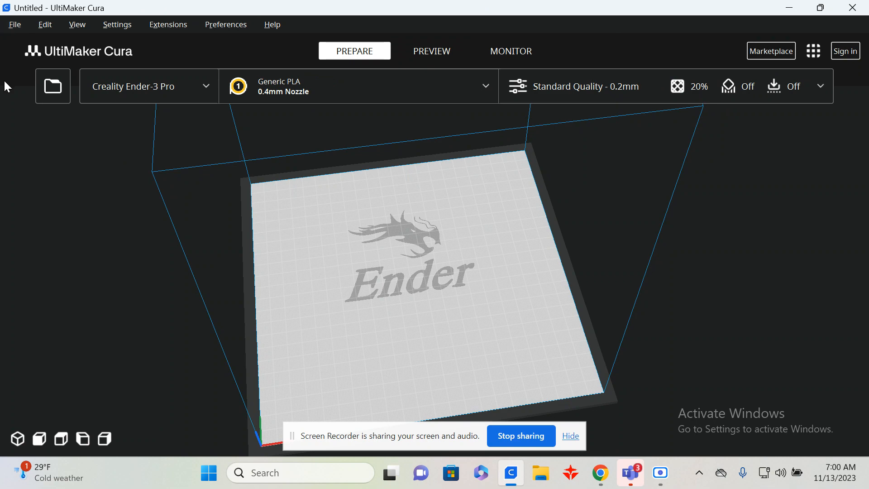
Step: Import the Piston Head model from the Downloads folder onto the build plate
left_click(43, 89)
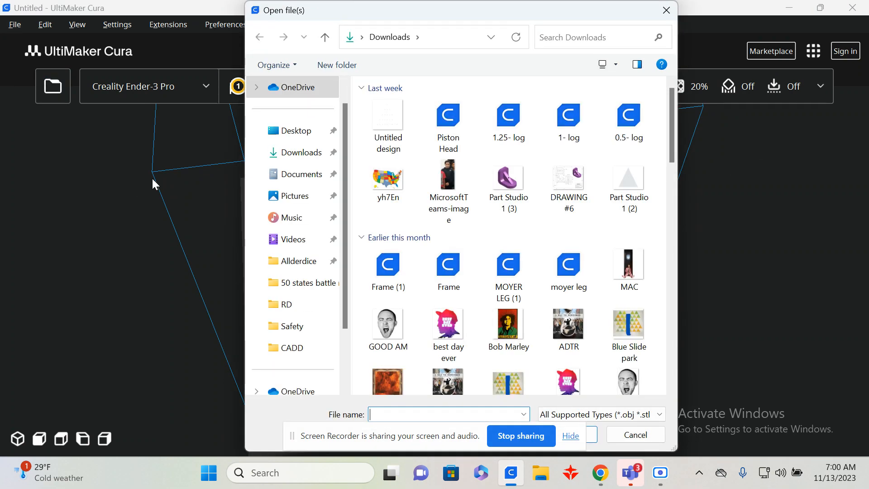
left_click(451, 124)
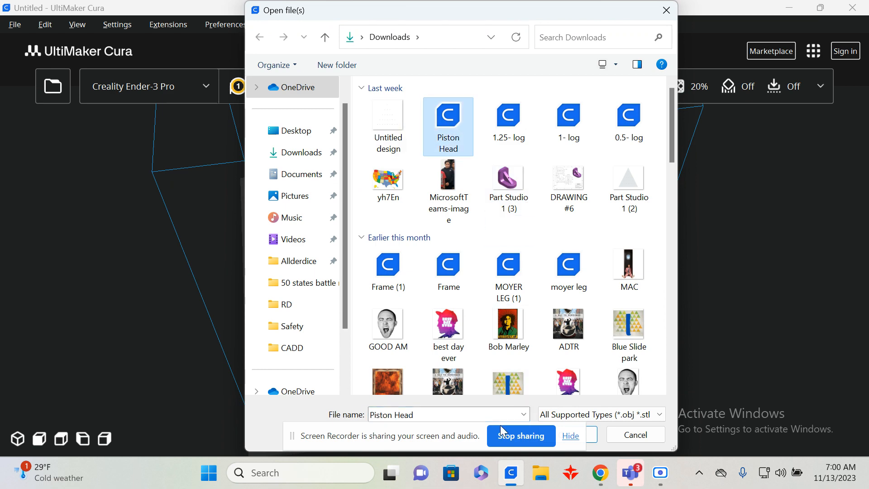
left_click(592, 434)
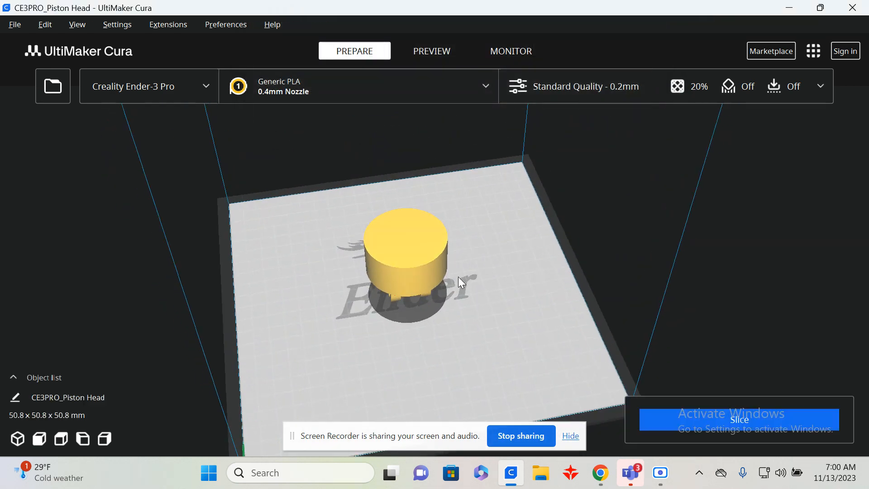
Step: Rotate the piston head upside down about the Y axis so its flat face rests on the build plate
right_click_drag(458, 276, 446, 259)
left_click(401, 263)
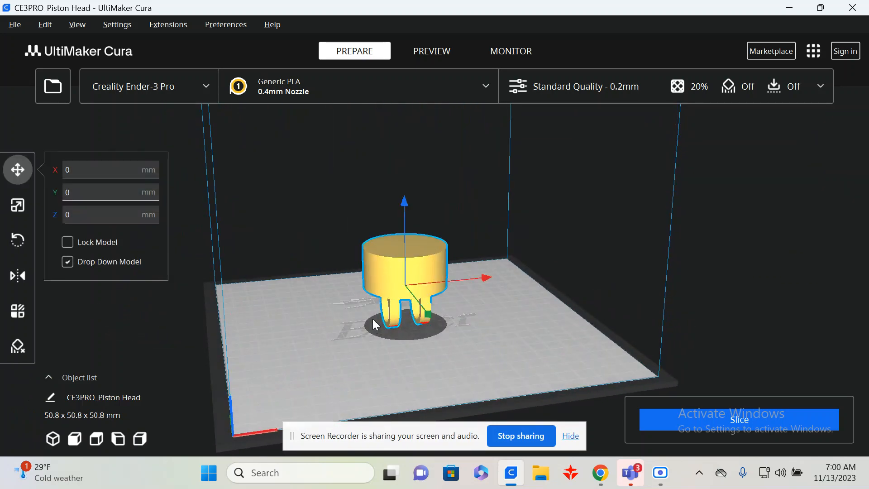
scroll(374, 319, "up", 3)
right_click_drag(393, 315, 470, 244)
scroll(411, 278, "up", 5)
right_click_drag(411, 278, 351, 357)
left_click(21, 251)
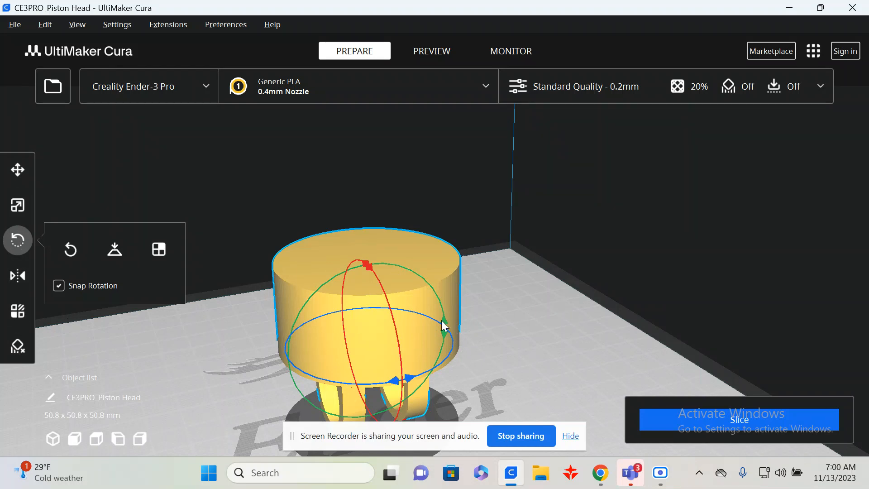
left_click_drag(444, 320, 534, 254)
left_click(534, 255)
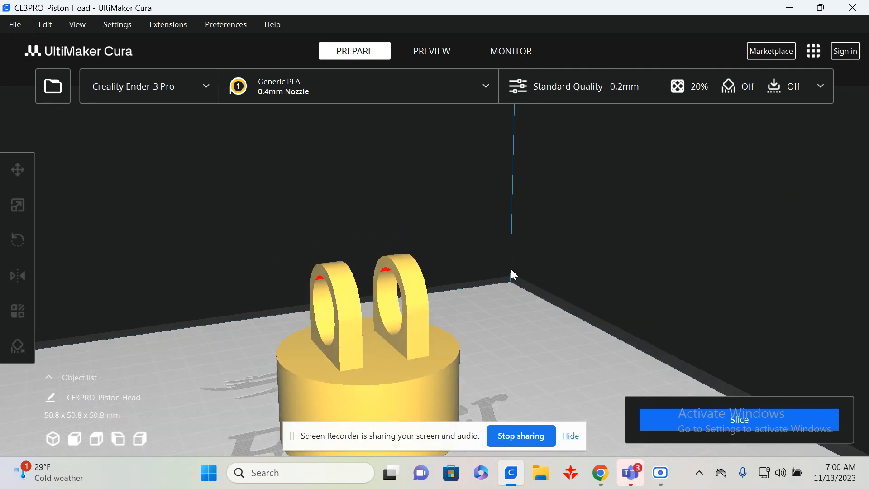
Step: Enable build plate adhesion in the recommended print settings and preview the sliced piston head with it
right_click_drag(511, 268, 419, 306)
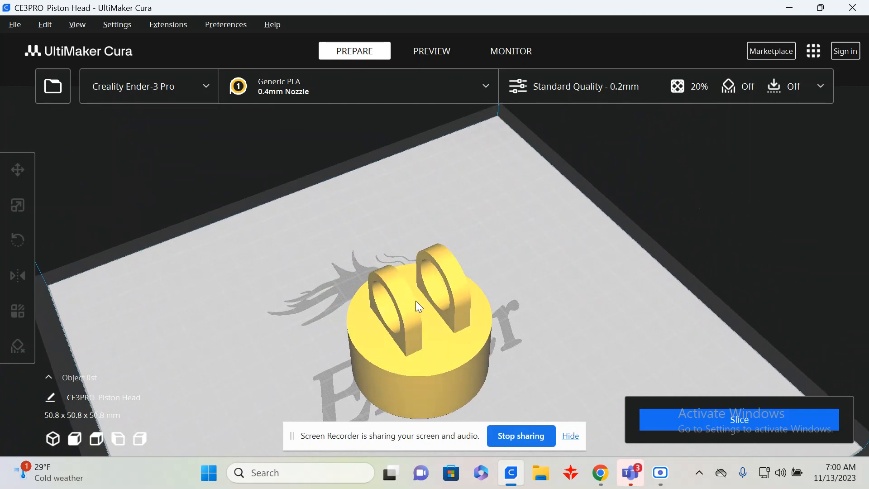
middle_click_drag(427, 363, 438, 287)
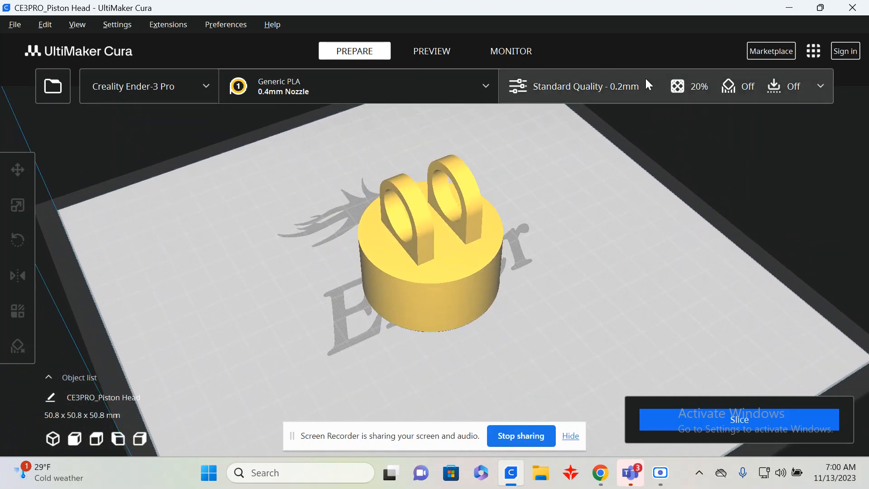
left_click(637, 93)
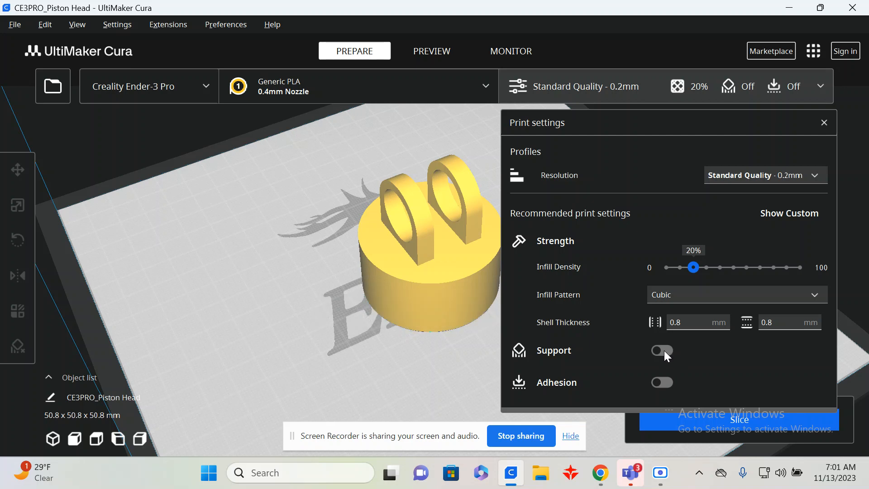
right_click_drag(381, 325, 495, 283)
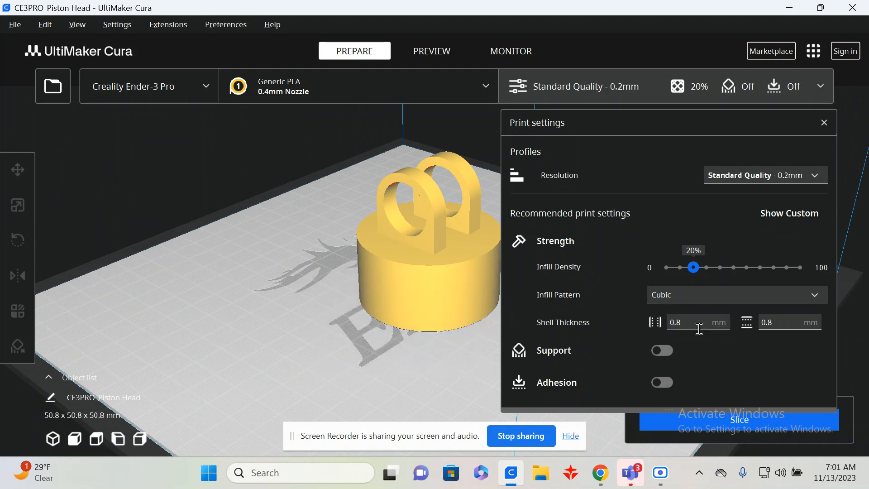
left_click(661, 383)
left_click(428, 52)
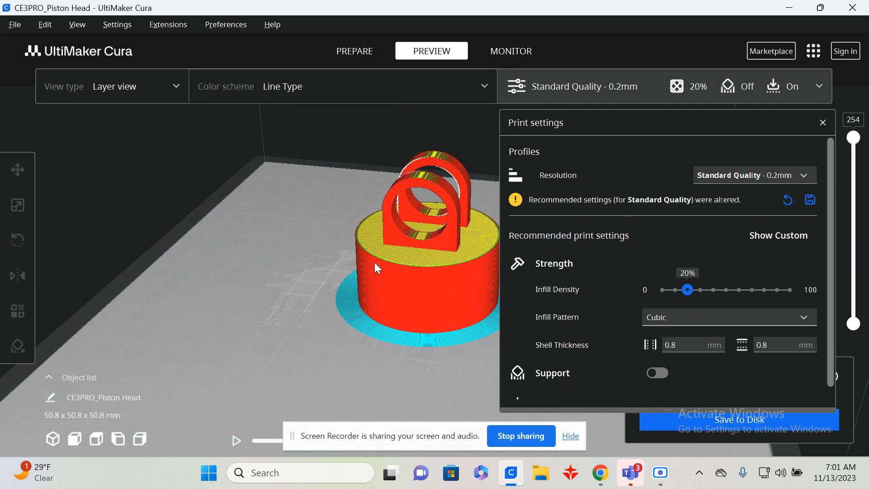
right_click_drag(377, 330, 317, 264)
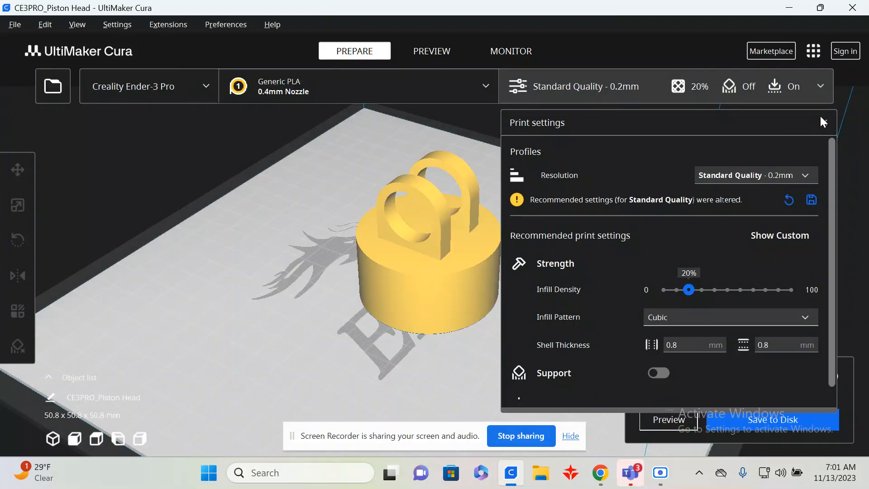
Step: Turn build plate adhesion off in the print settings and slice the piston head
left_click(823, 123)
left_click(657, 74)
scroll(627, 314, "down", 1)
left_click(659, 385)
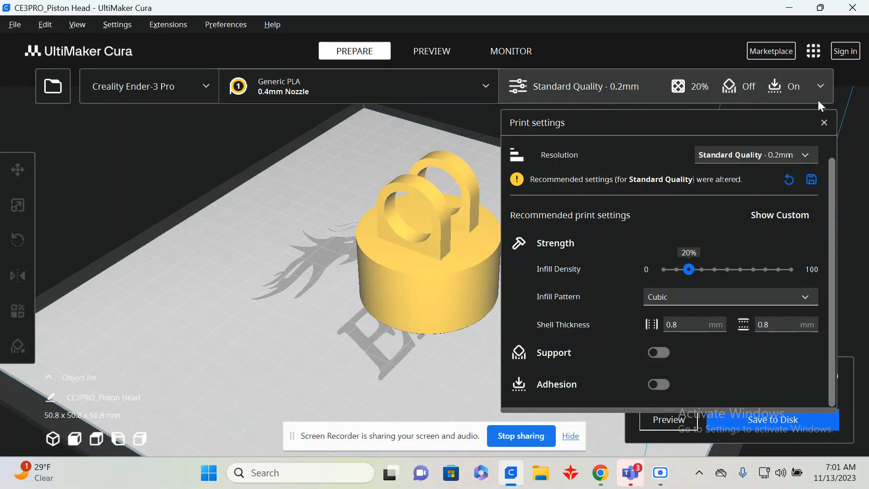
left_click(818, 98)
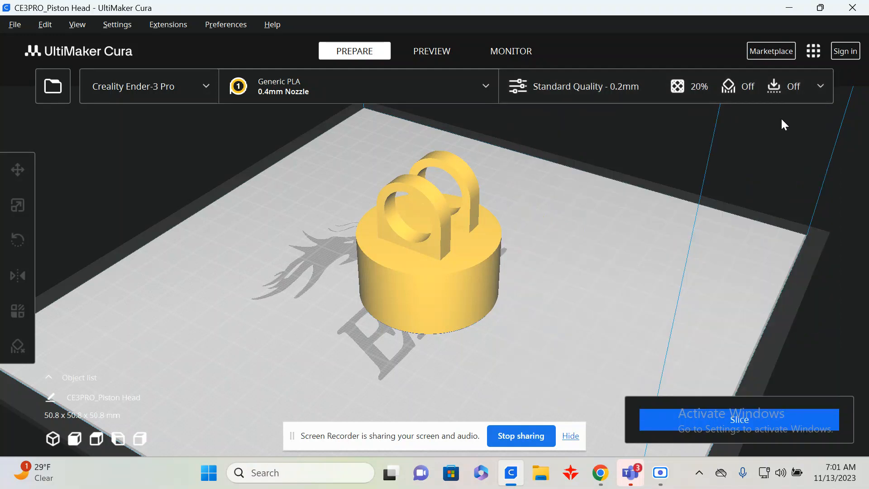
left_click(681, 425)
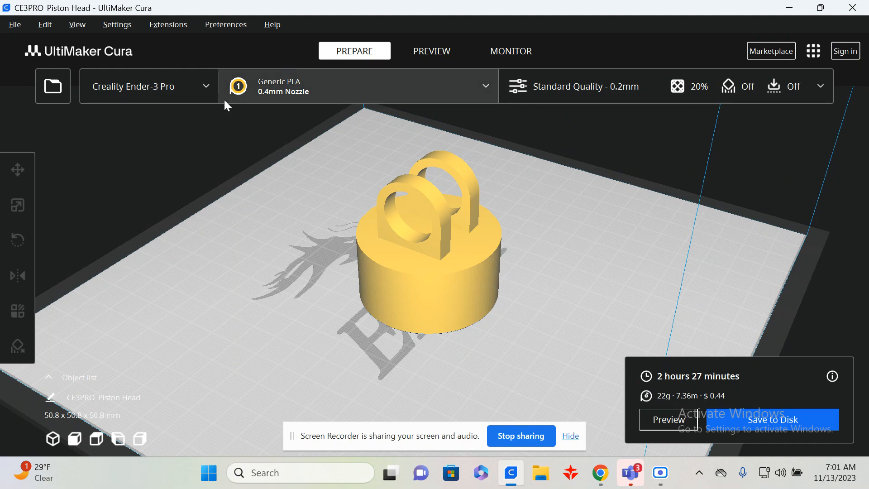
Step: Preview the sliced piston head and lower the displayed layers to 224 to examine the inside of the lugs
right_click_drag(352, 175, 392, 205)
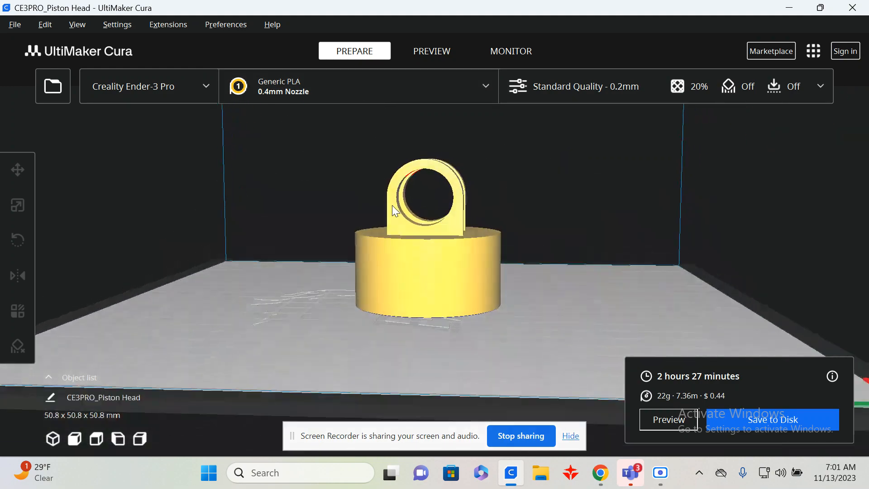
left_click(448, 53)
right_click_drag(499, 227, 855, 141)
scroll(412, 231, "up", 6)
scroll(408, 226, "down", 4)
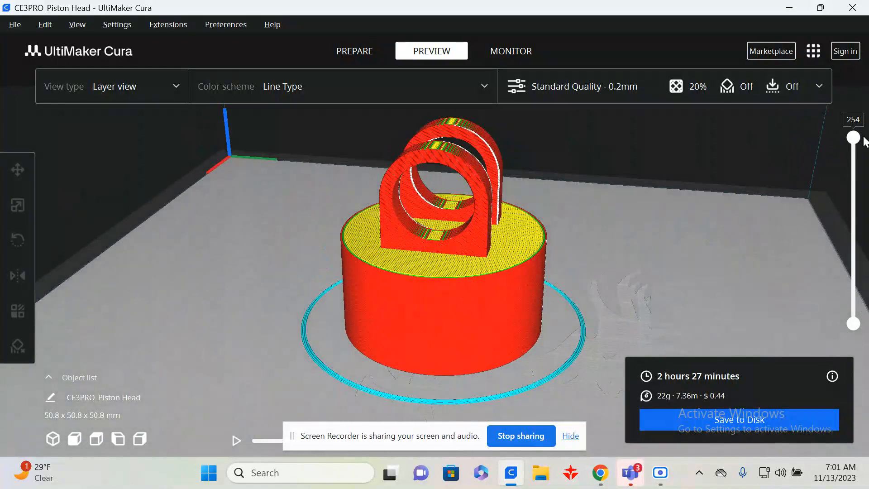
left_click_drag(855, 142, 854, 157)
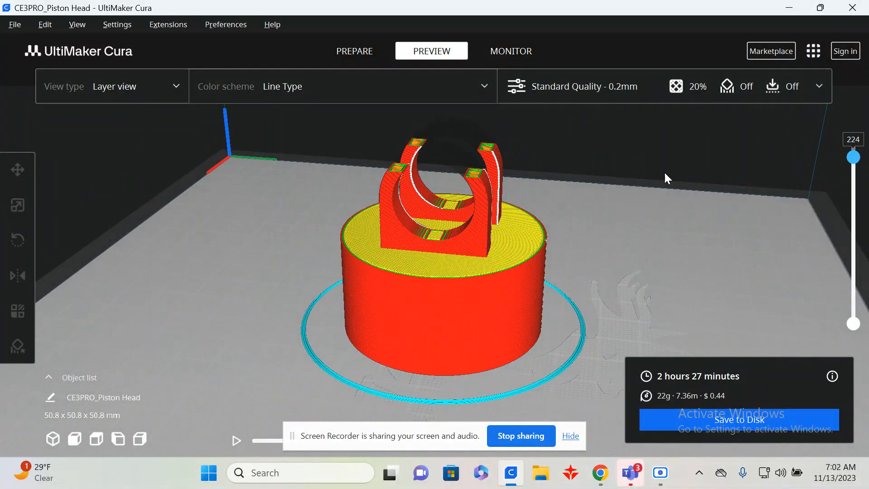
right_click_drag(665, 171, 471, 215)
scroll(470, 213, "up", 4)
middle_click_drag(464, 212, 472, 270)
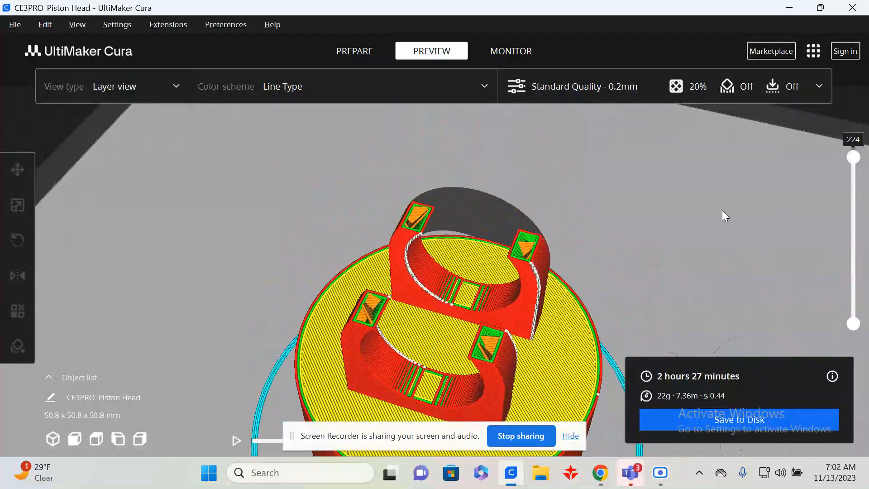
Step: Lower the displayed layers to 152 to inspect the base of the two lugs
middle_click_drag(722, 210, 700, 176)
left_click_drag(854, 157, 849, 205)
right_click_drag(698, 202, 566, 259)
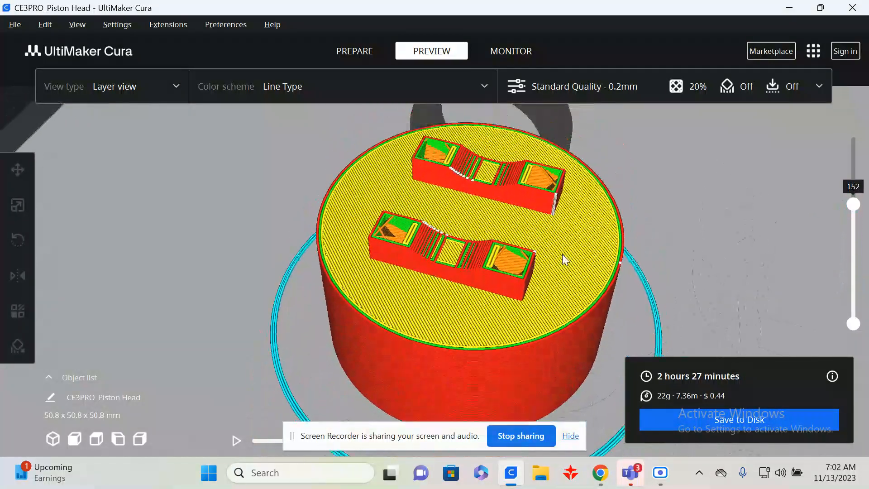
Step: Play and pause the toolpath simulation of layer 152, and restore the preview to the full 254 layers
left_click(236, 441)
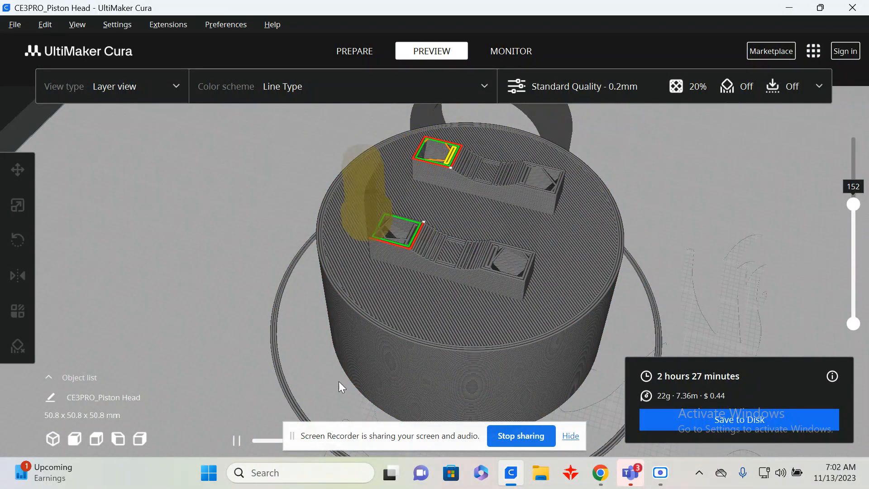
left_click(248, 439)
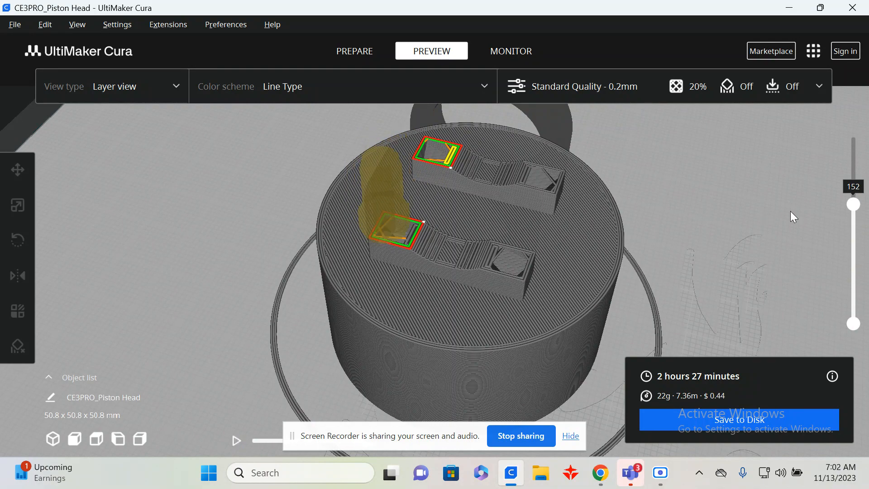
left_click_drag(854, 204, 865, 71)
right_click_drag(582, 284, 527, 273)
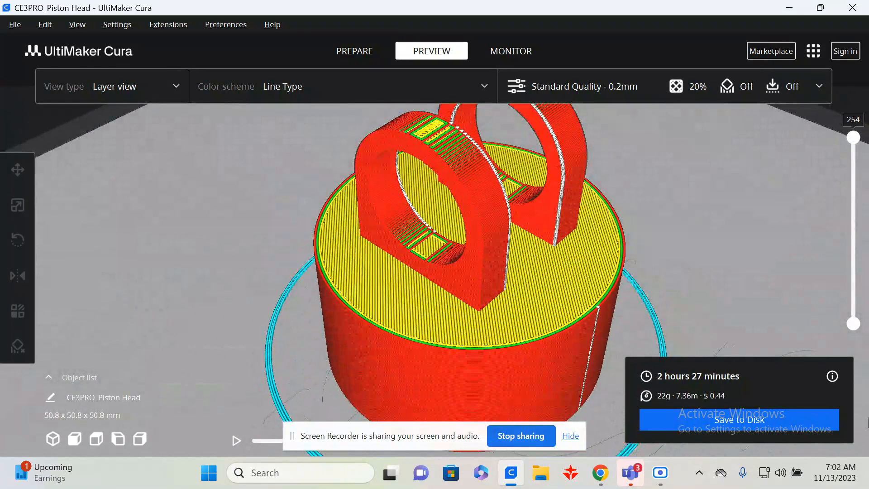
Step: Check the file types offered for saving the sliced piston head to disk, keep G-code, and leave without saving
left_click(724, 425)
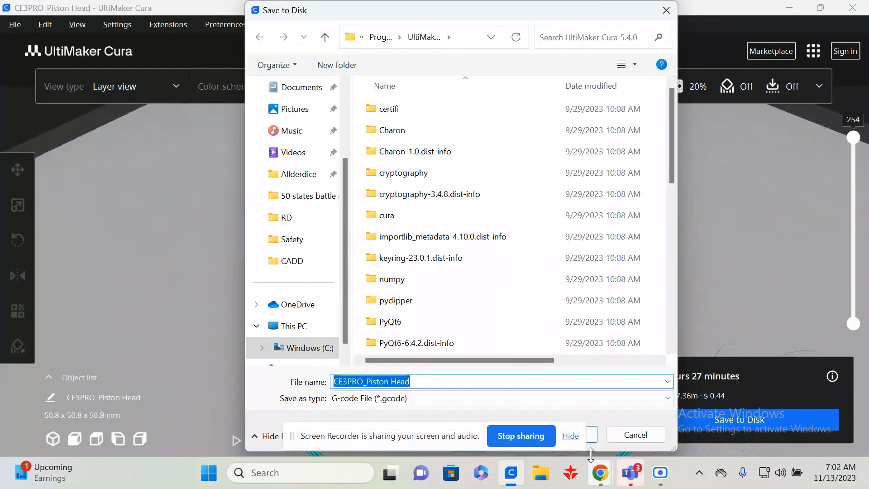
left_click(433, 399)
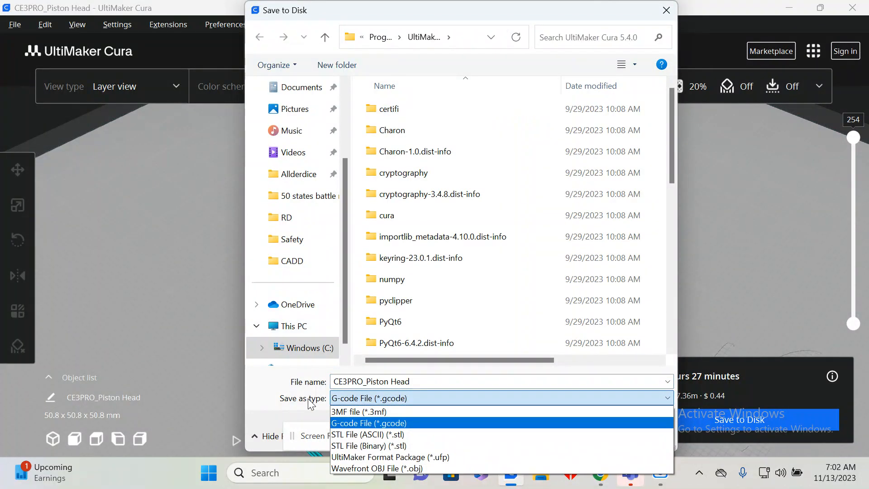
left_click(471, 419)
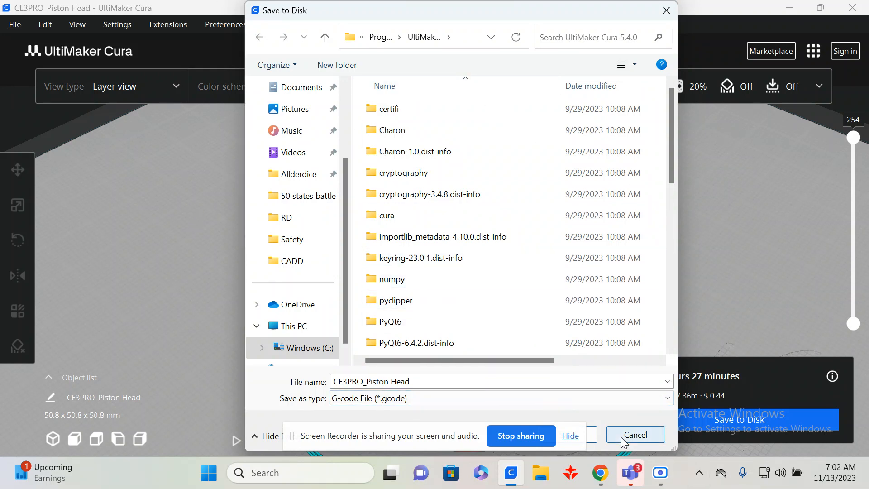
left_click(652, 441)
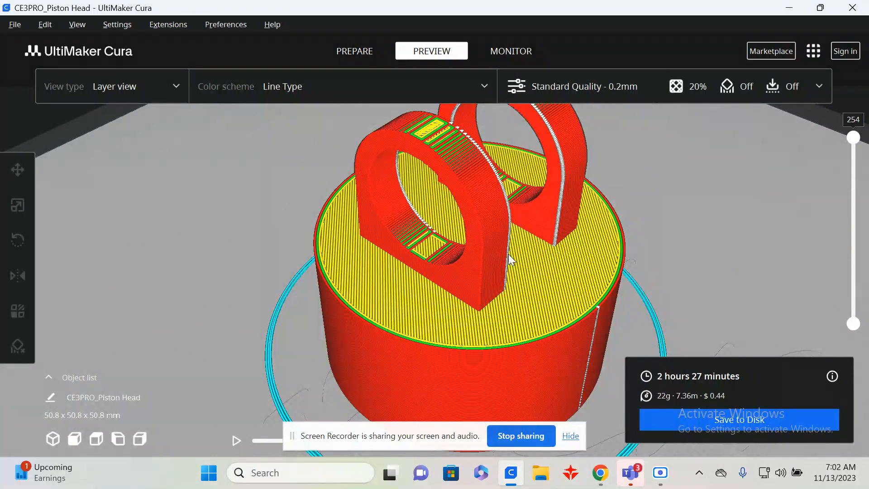
left_click(661, 480)
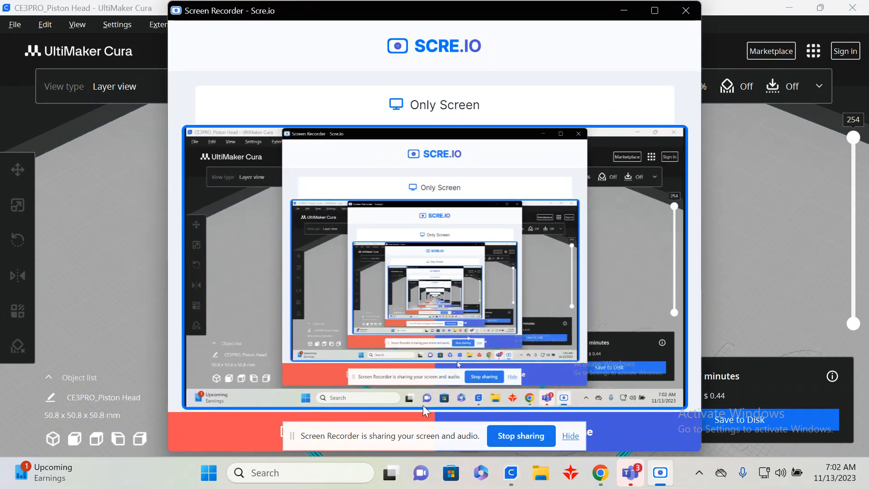